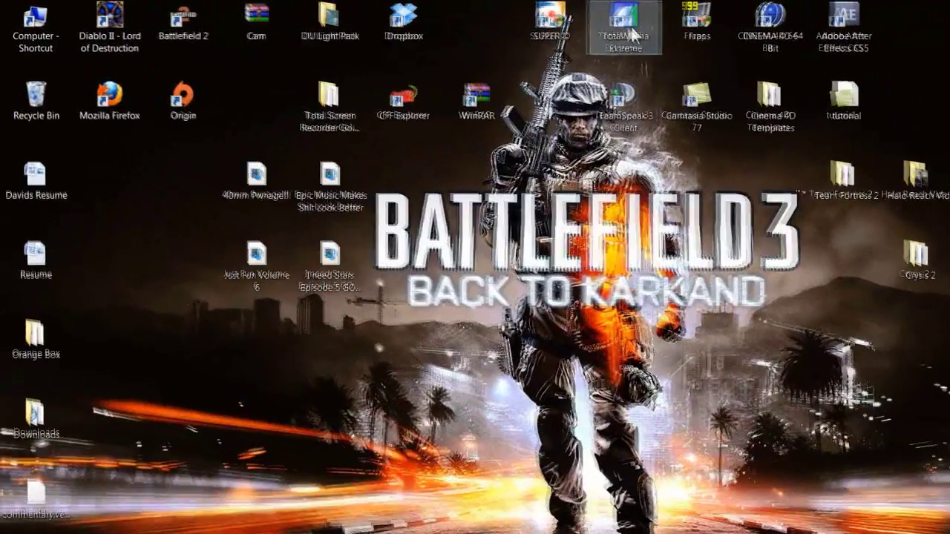
Step: Launch TotalMedia Extreme from its desktop shortcut
double_click(509, 27)
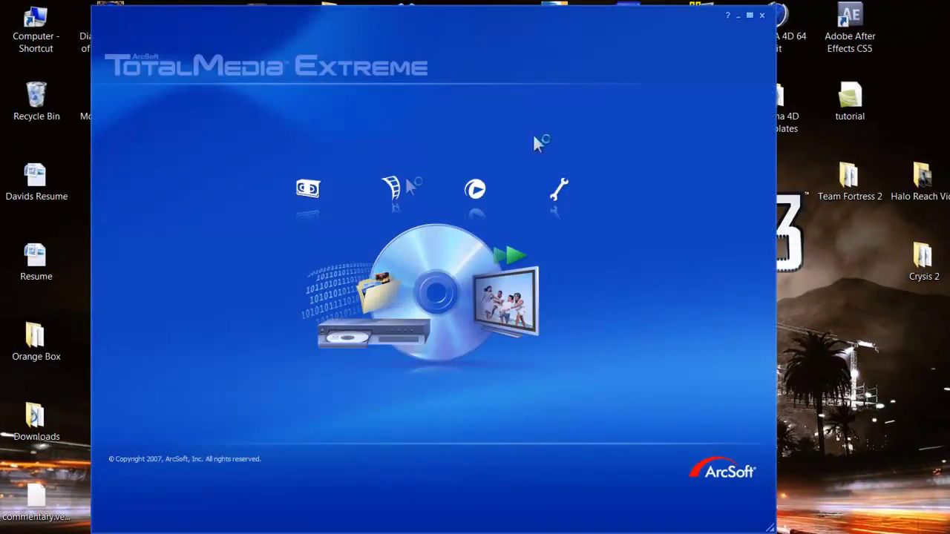
Step: Preview the Xbox 360 feed after trying the XBOX 360 preset, then settle on PLAYSTATION 3 (M2TS)
mouse_move(306, 191)
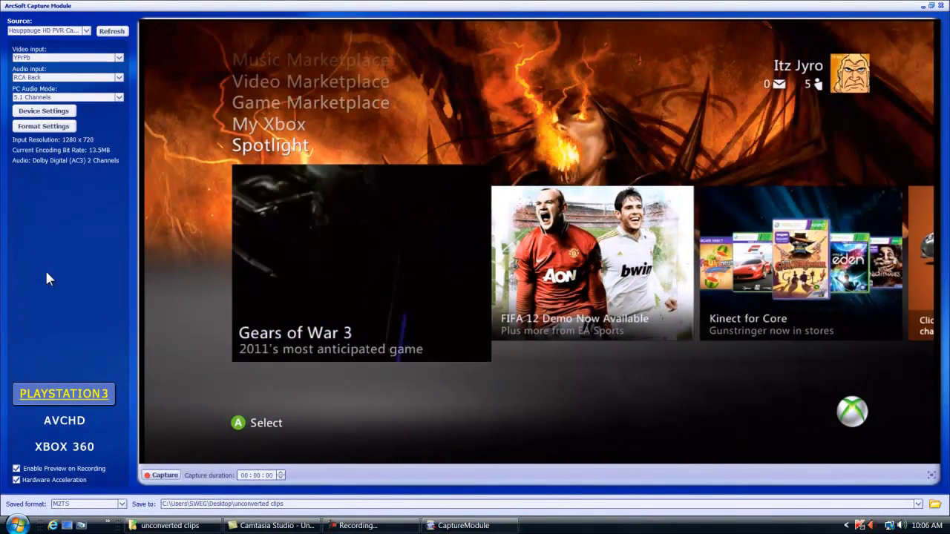
click(65, 446)
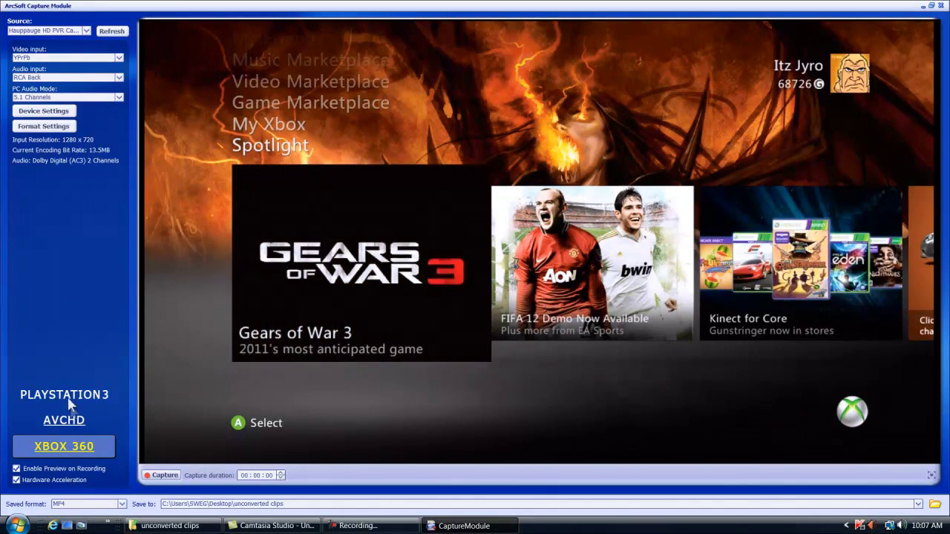
click(68, 400)
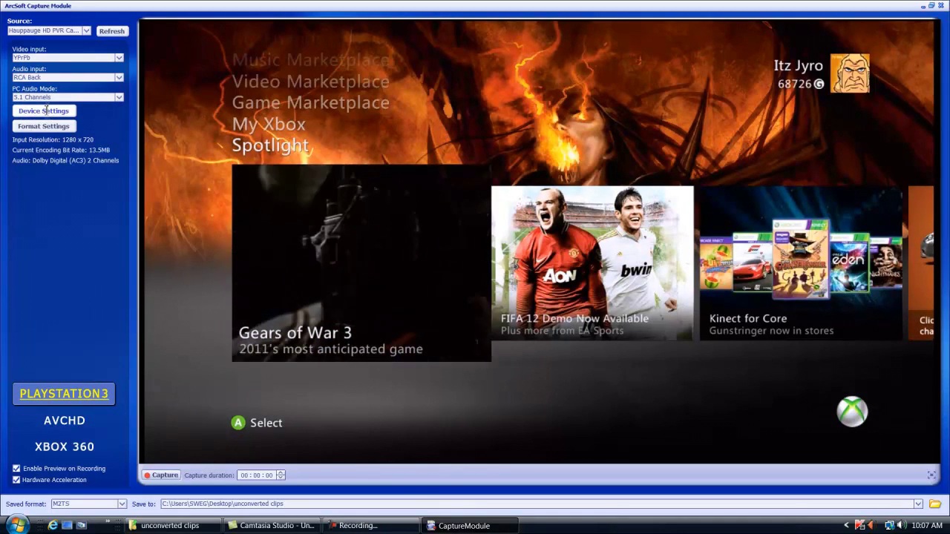
Step: Check the device's Video Decoder settings (NTSC_M, 720 lines detected) and close Properties
click(44, 112)
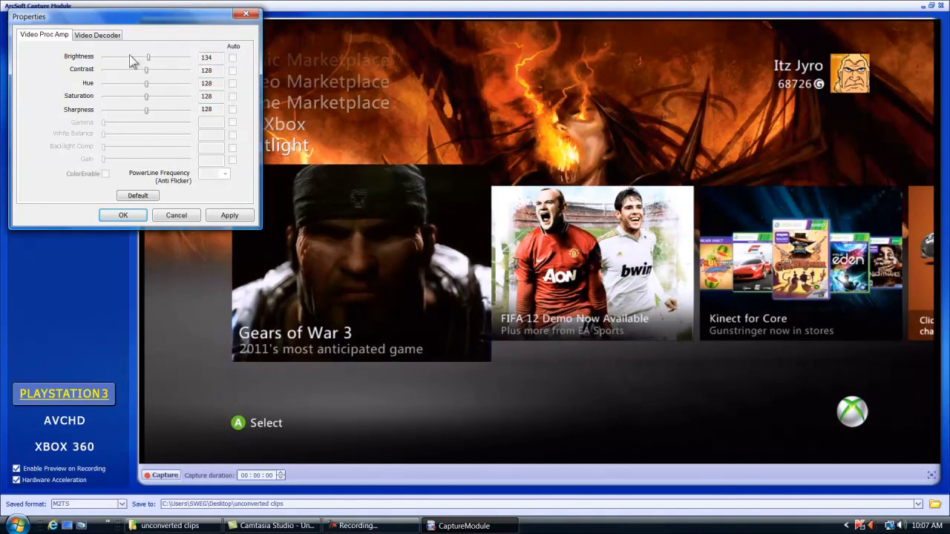
click(86, 35)
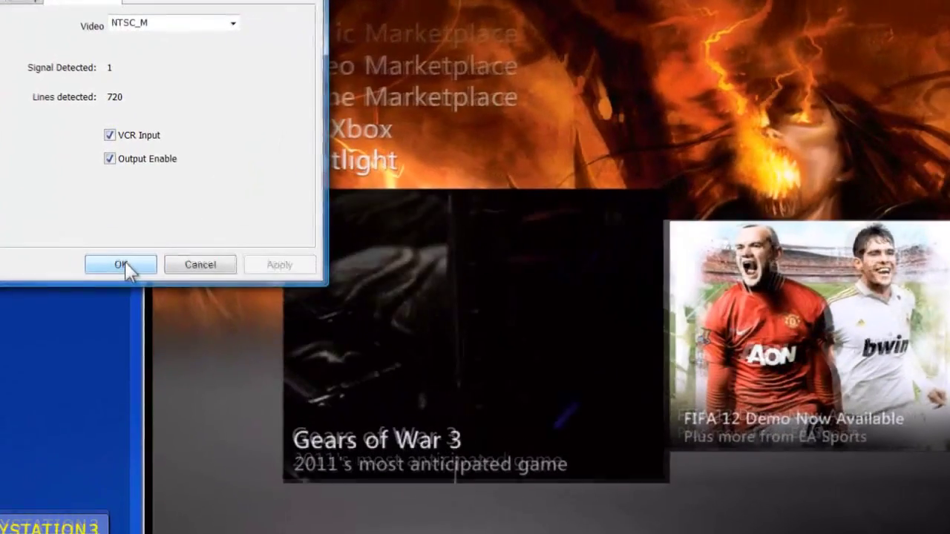
click(125, 232)
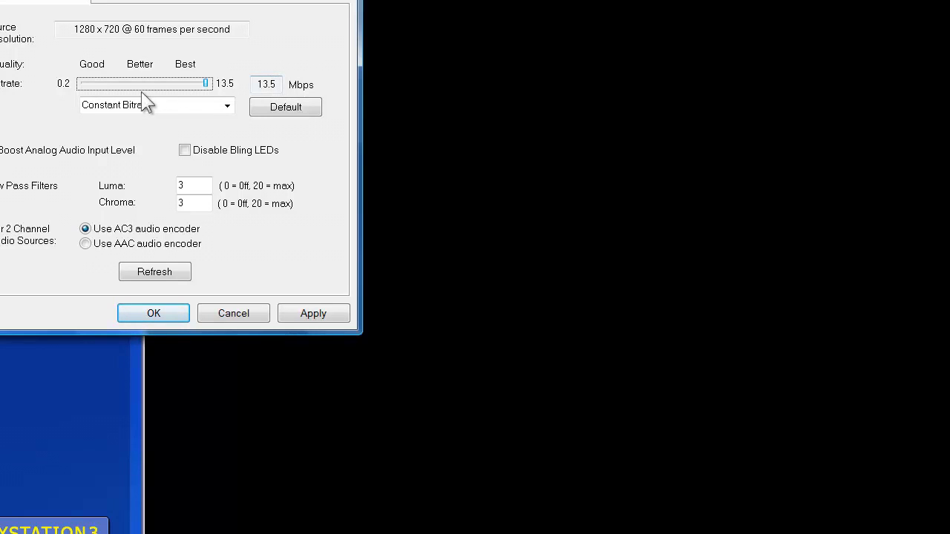
Step: Drag the Bitrate slider down to show its range, keeping 13.5 Mbps constant with AC3 audio
drag(206, 85, 86, 86)
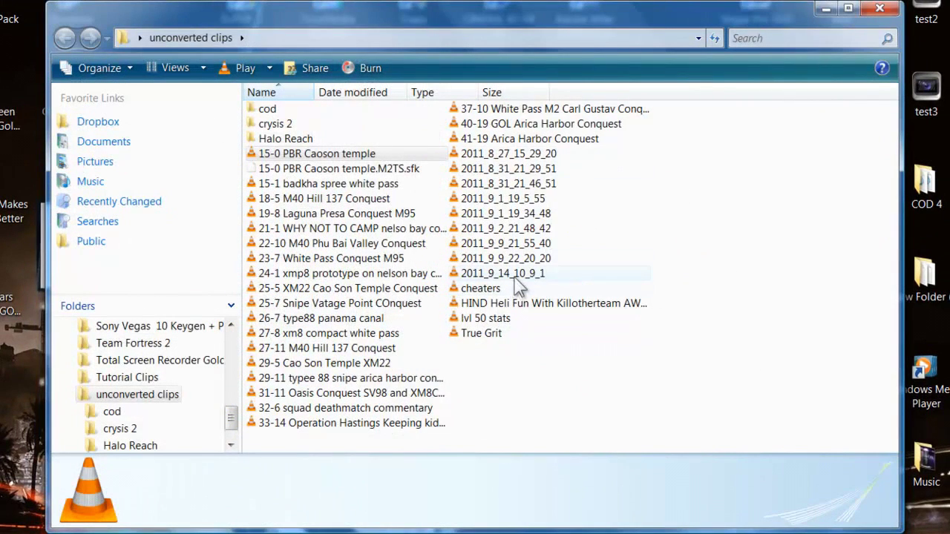
Step: Drag clip 2011_9_14_10_9_1 from 'unconverted clips' to the desktop, then close Explorer
click(517, 275)
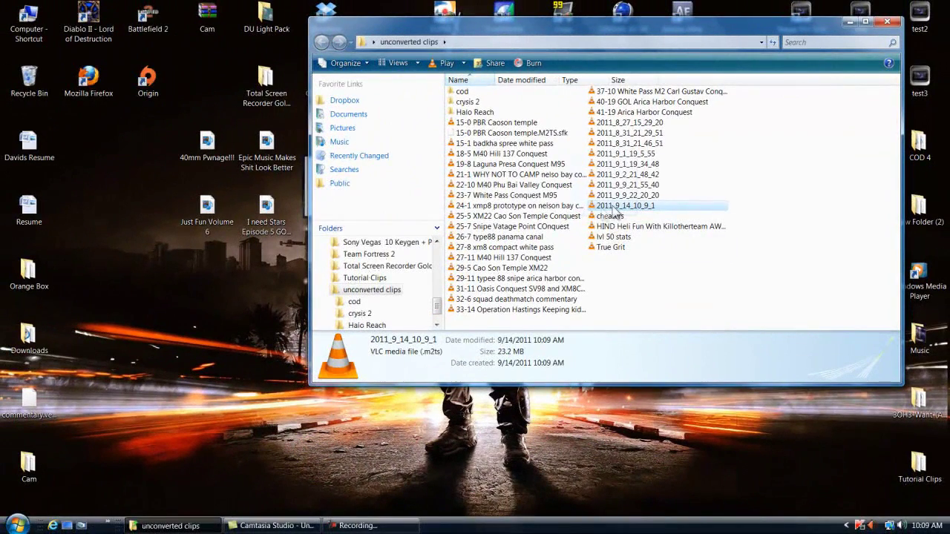
drag(613, 213, 146, 352)
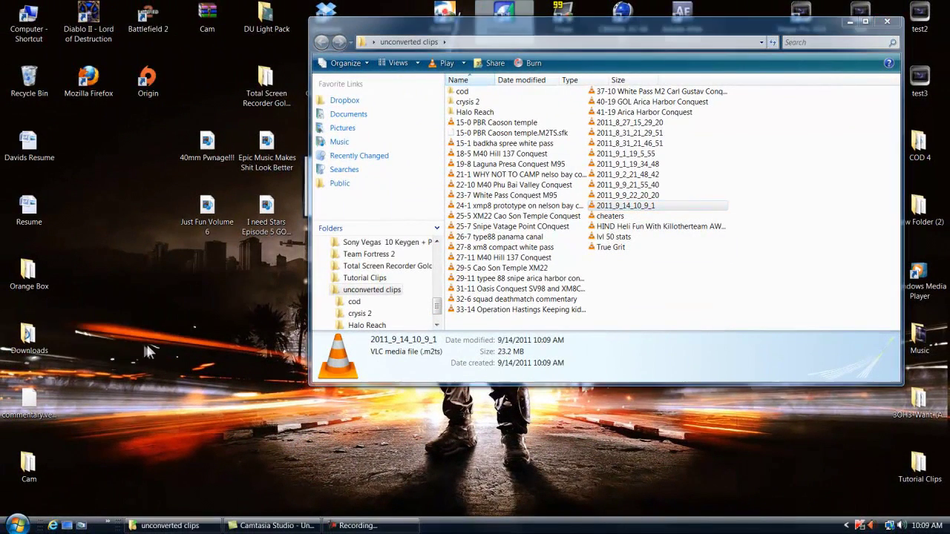
click(887, 21)
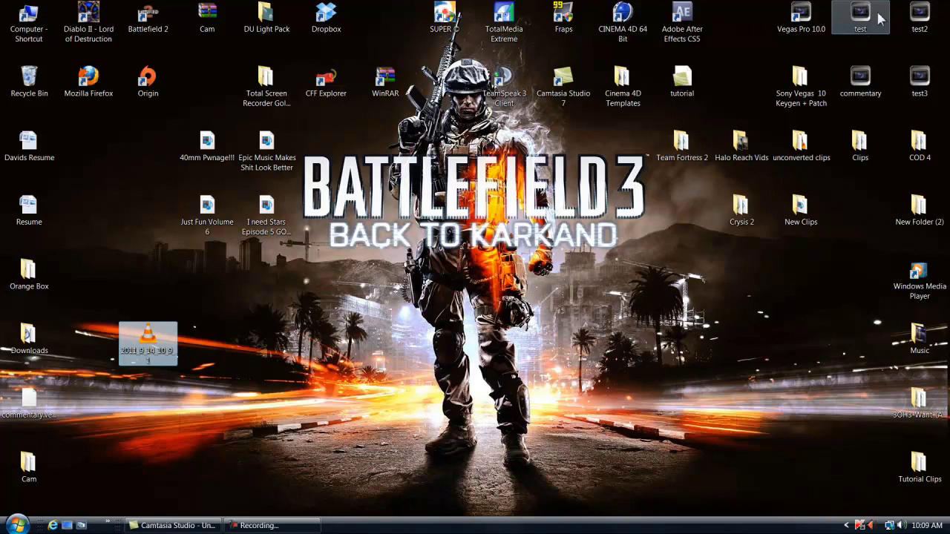
Step: Open test.veg in Vegas Pro and import the desktop clip 2011_9_14_10_9_1 into Project Media
click(863, 10)
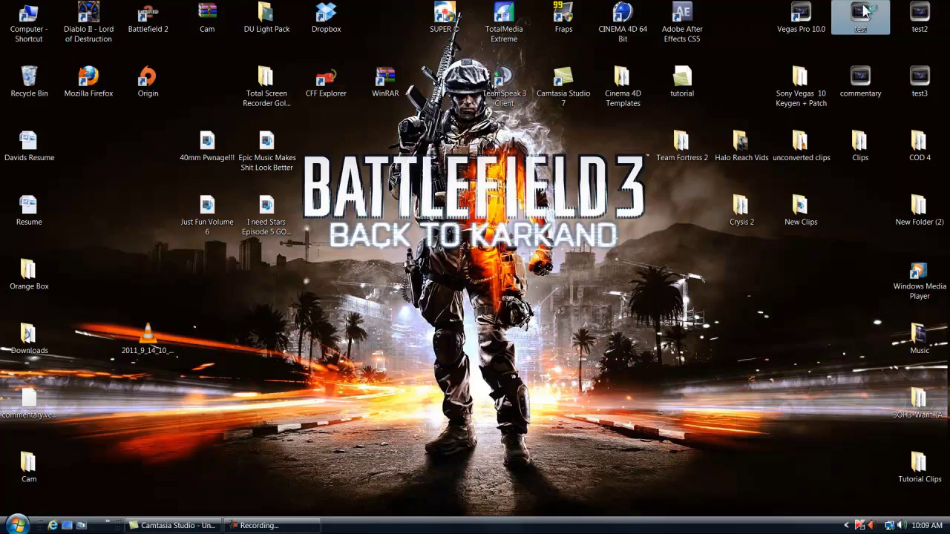
double_click(863, 11)
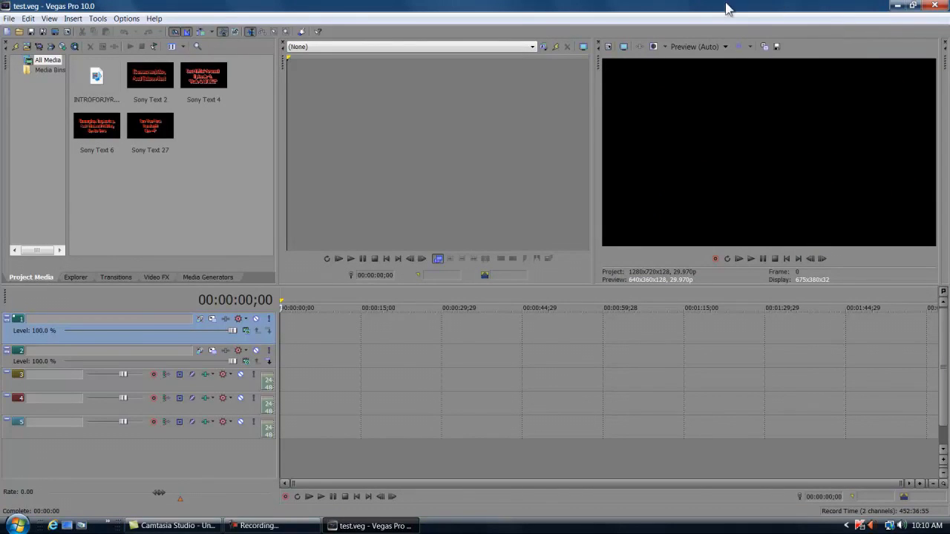
click(912, 6)
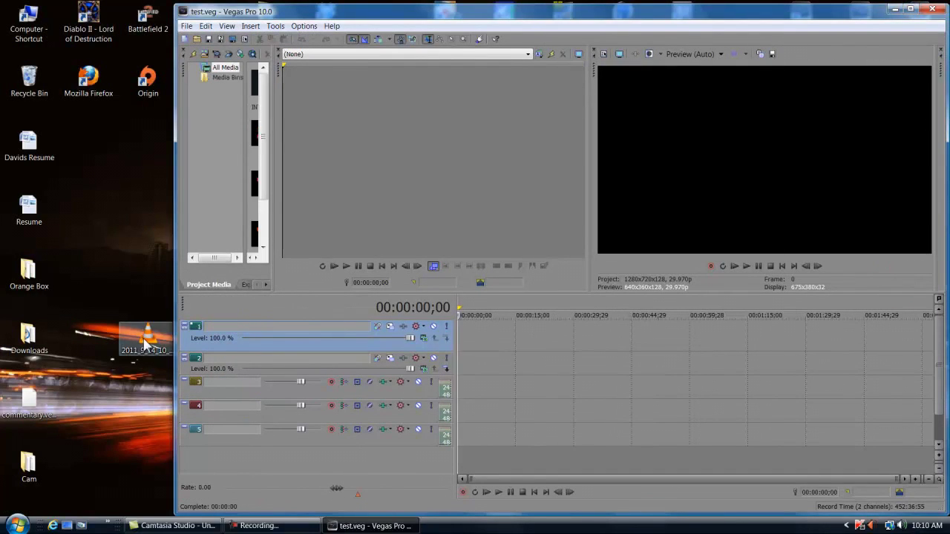
drag(141, 335, 252, 173)
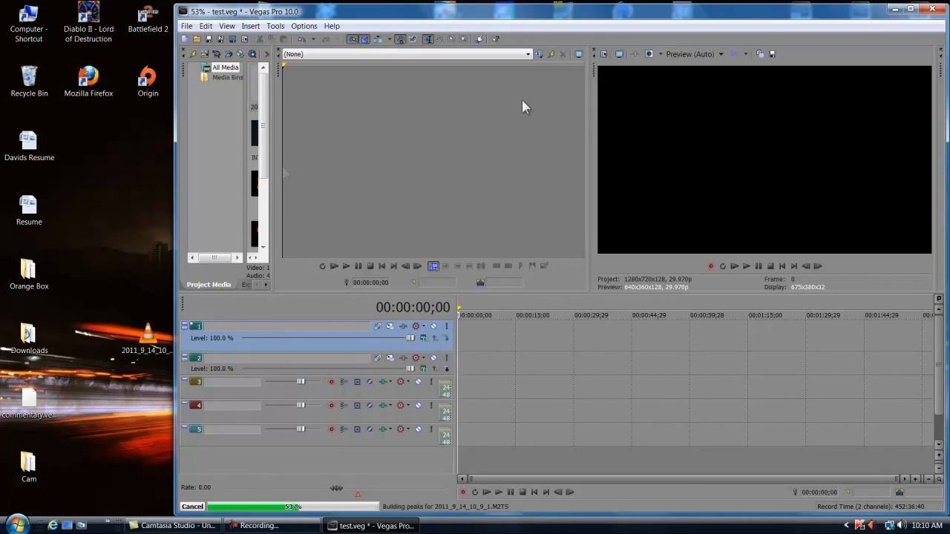
click(911, 8)
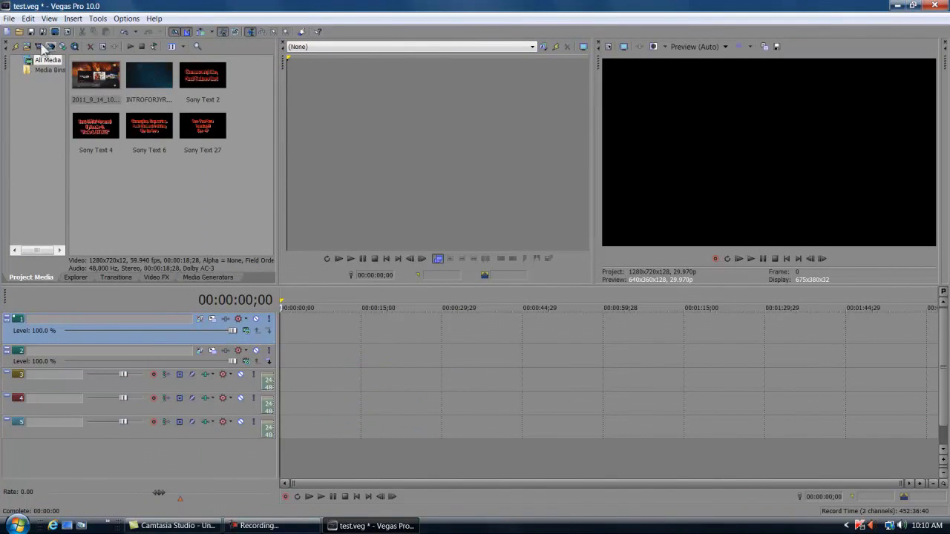
Step: In Project Properties, try a 59.940 frame rate, then return it to 29.970 (NTSC)
click(9, 18)
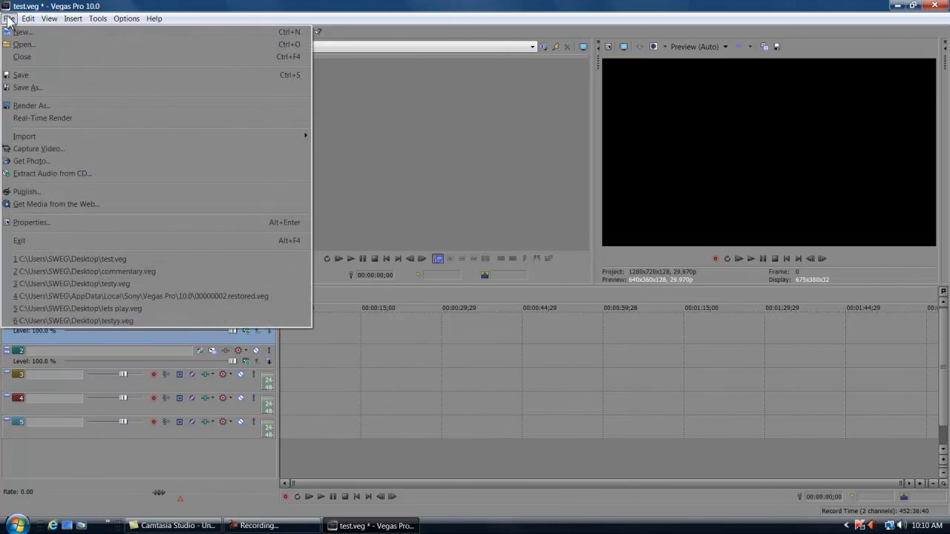
click(33, 223)
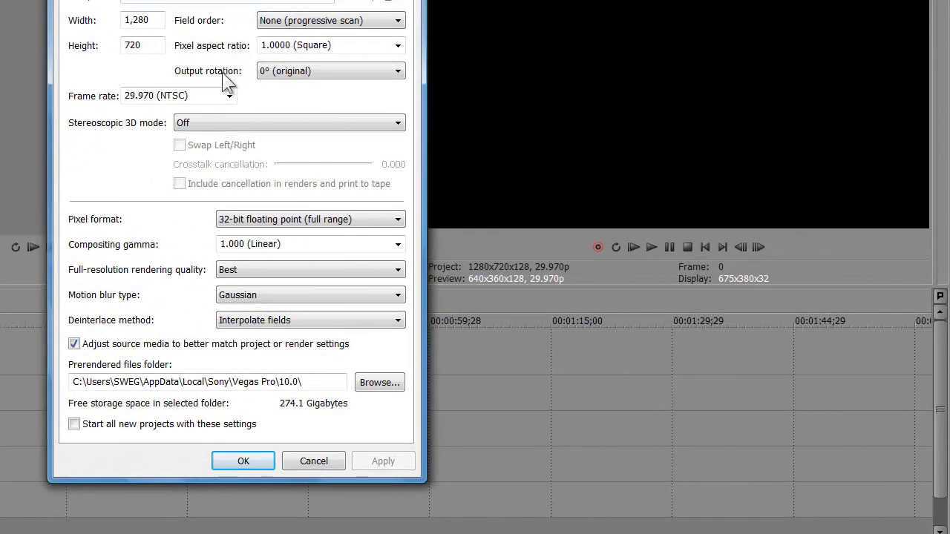
click(229, 96)
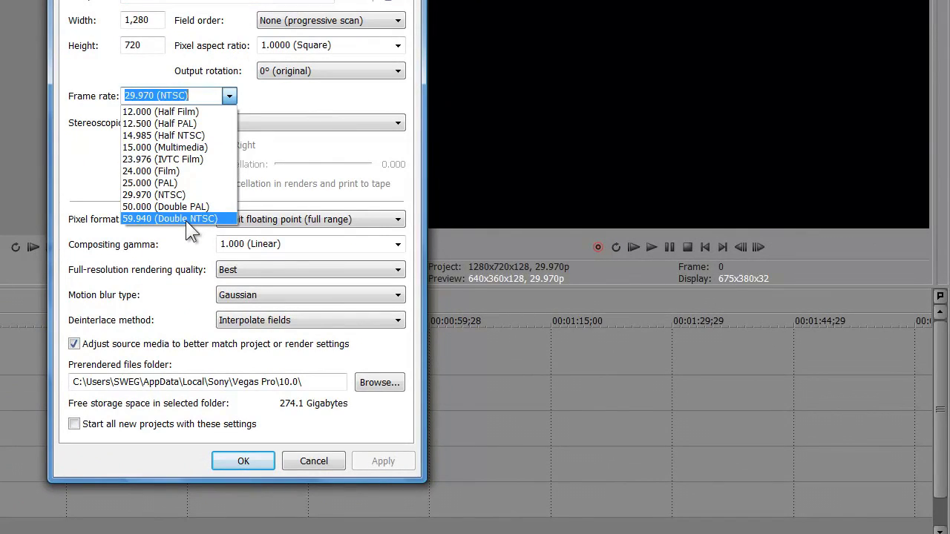
click(185, 218)
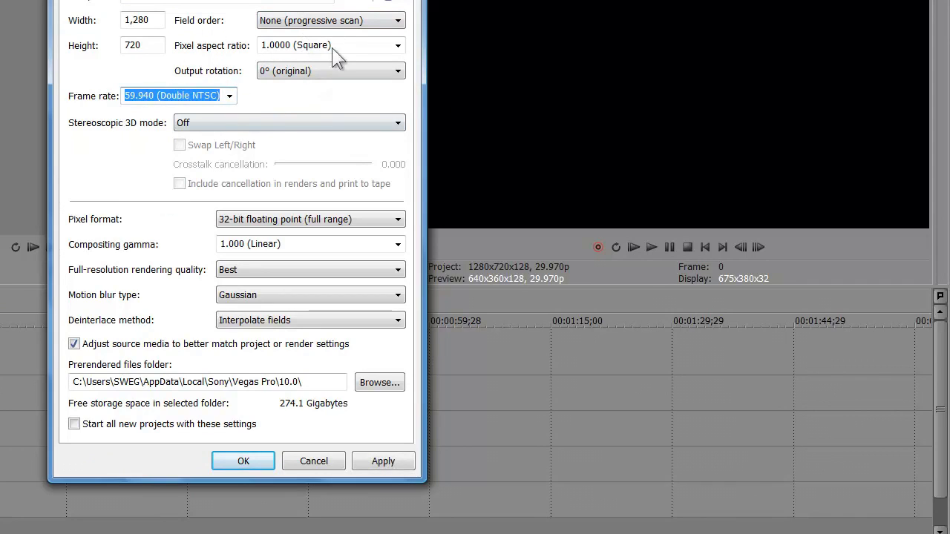
click(230, 95)
click(160, 194)
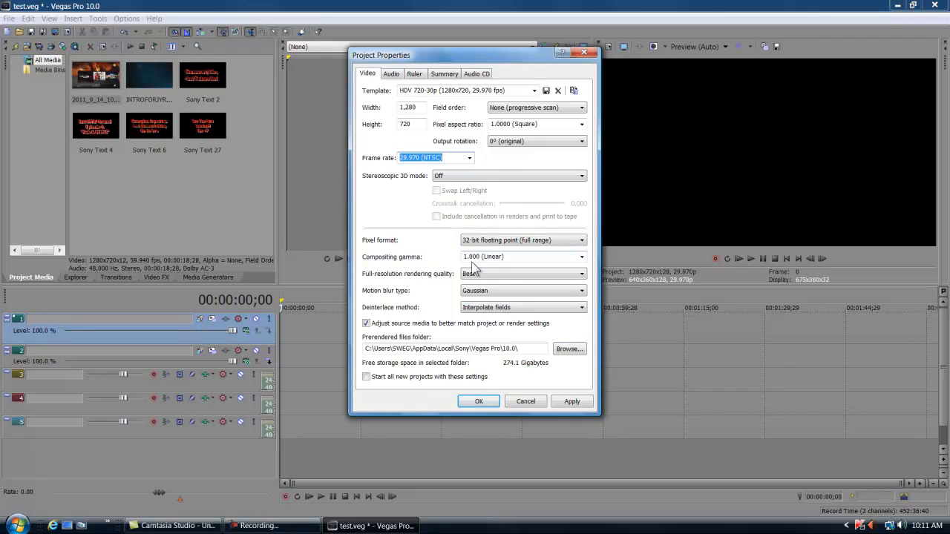
Step: Enable full-resolution rendering, match source media to project, default for new projects, and apply
click(481, 273)
click(365, 322)
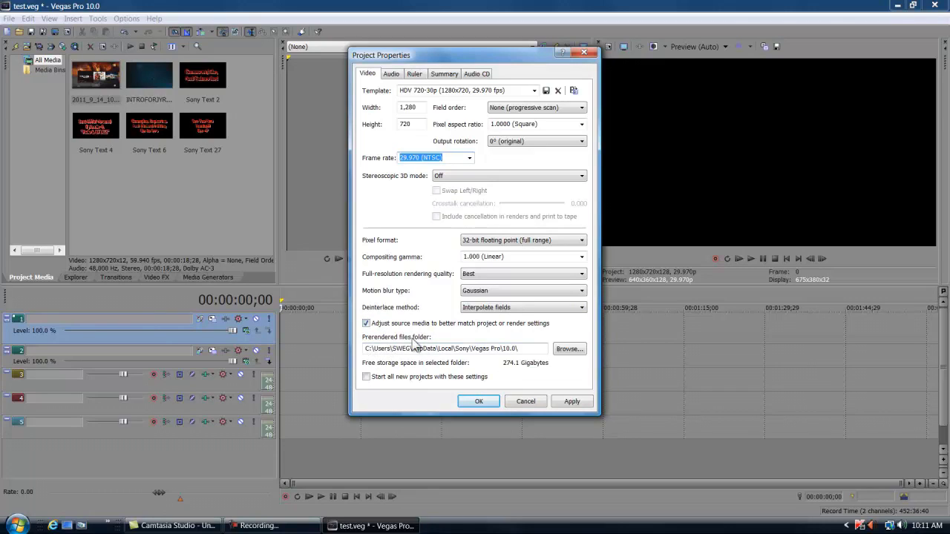
click(366, 376)
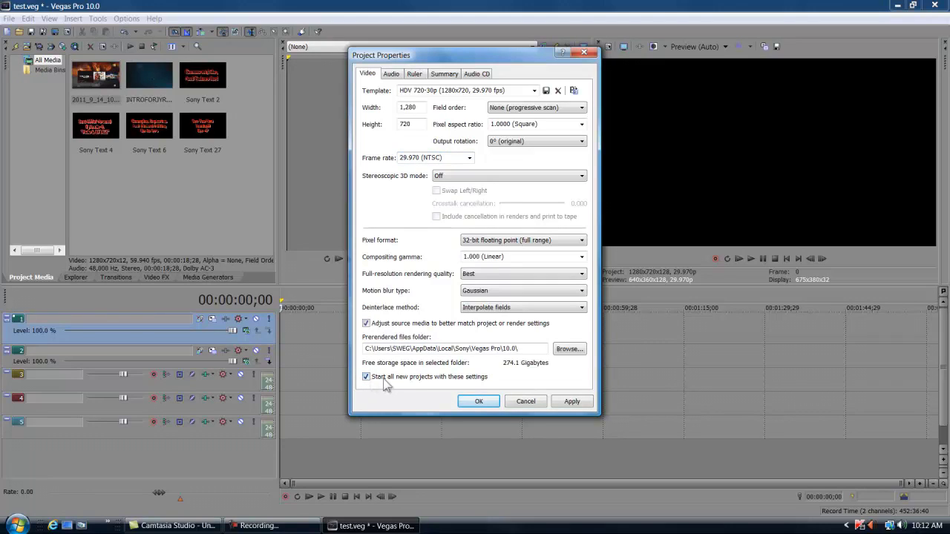
click(571, 402)
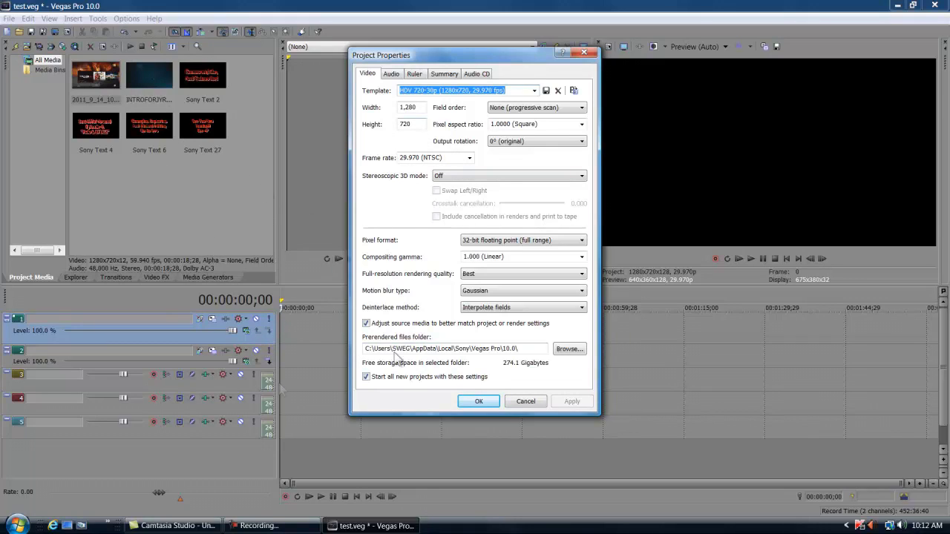
click(447, 158)
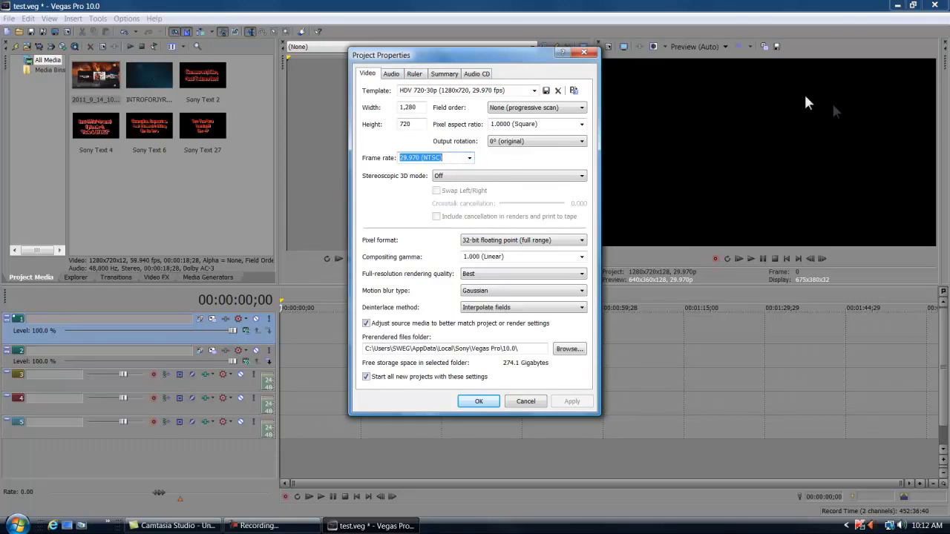
Step: Try 59.940 fps, settle on 29.970 (NTSC), then apply and close Project Properties
click(469, 158)
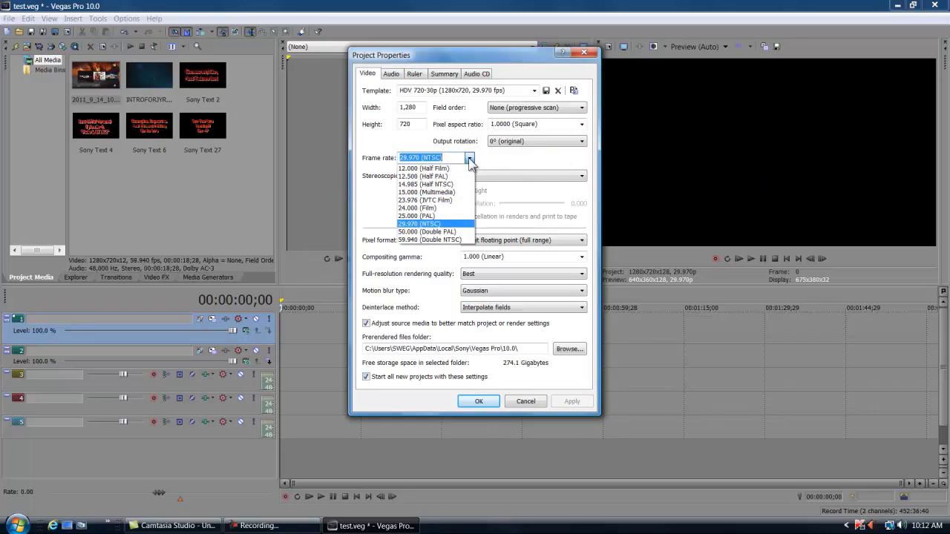
click(437, 240)
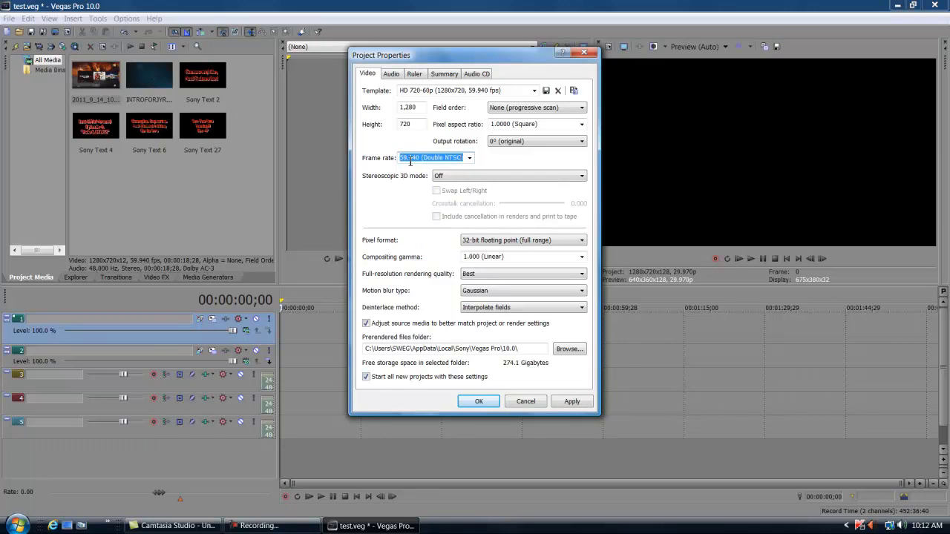
click(470, 158)
click(445, 226)
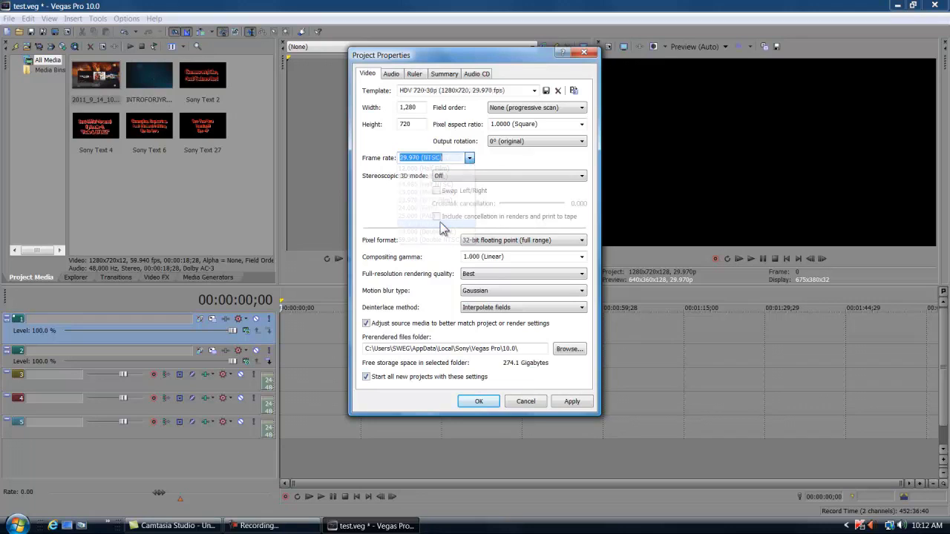
click(570, 401)
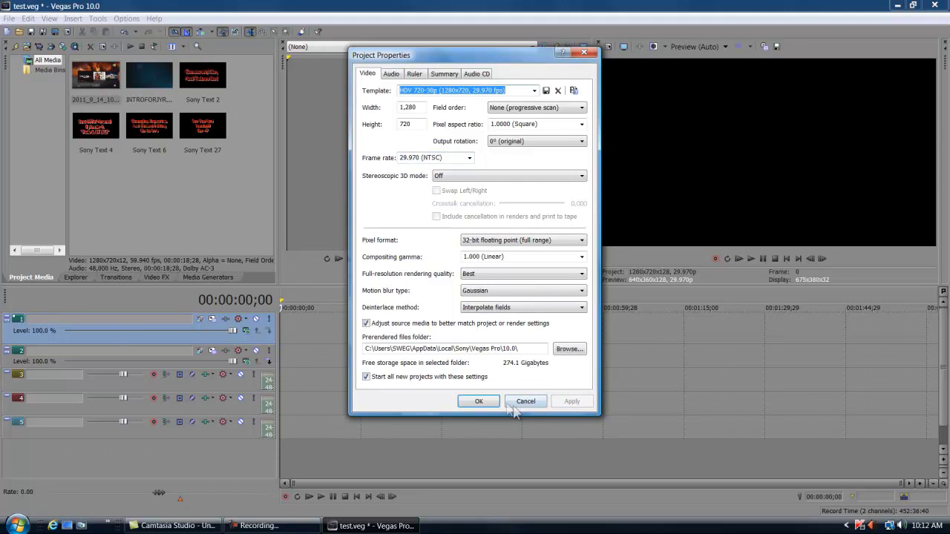
click(487, 404)
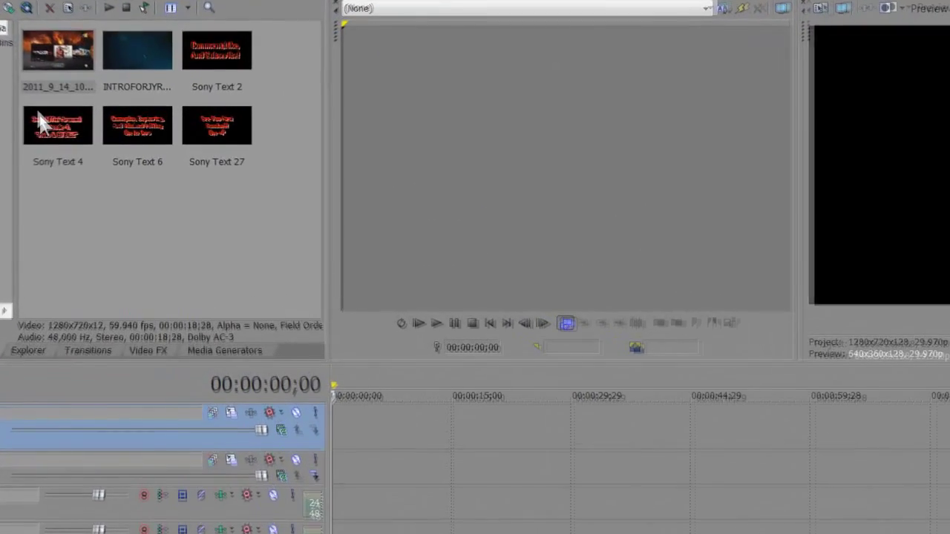
Step: Place the M2TS clip at the timeline start, preview it, and loop its full 18;28 length
drag(57, 49, 393, 473)
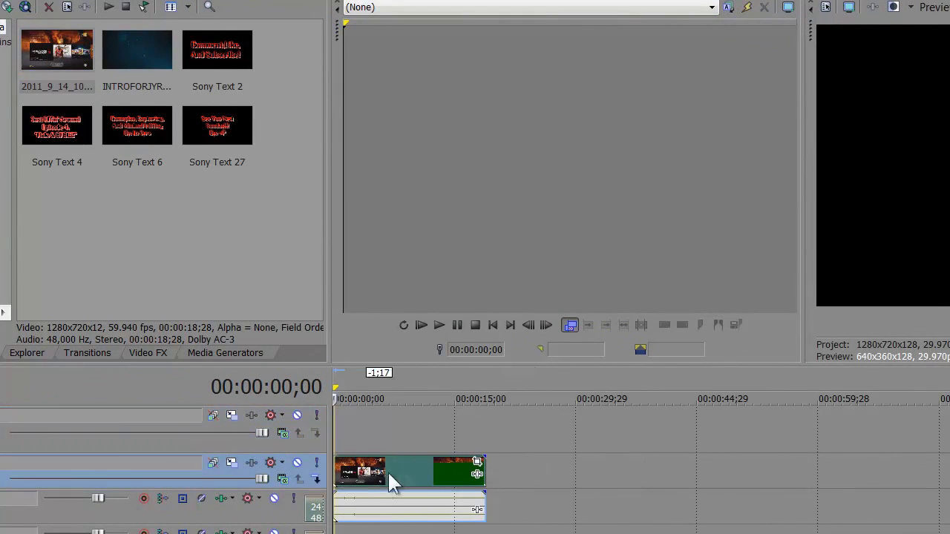
key(space)
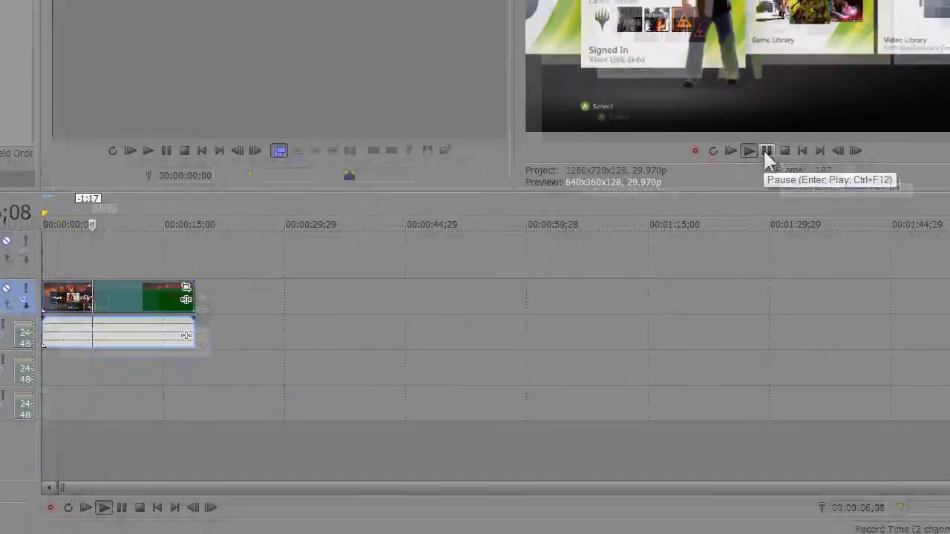
double_click(108, 285)
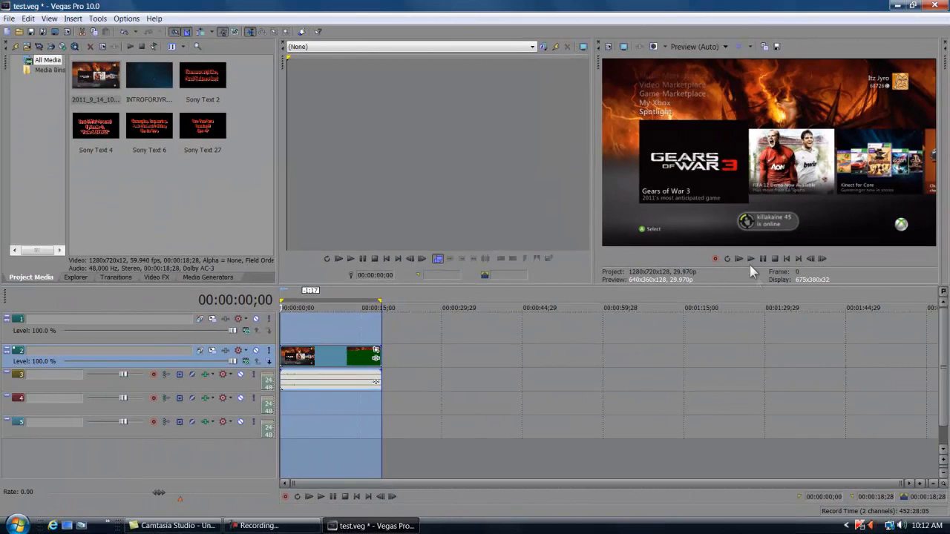
click(751, 259)
click(761, 258)
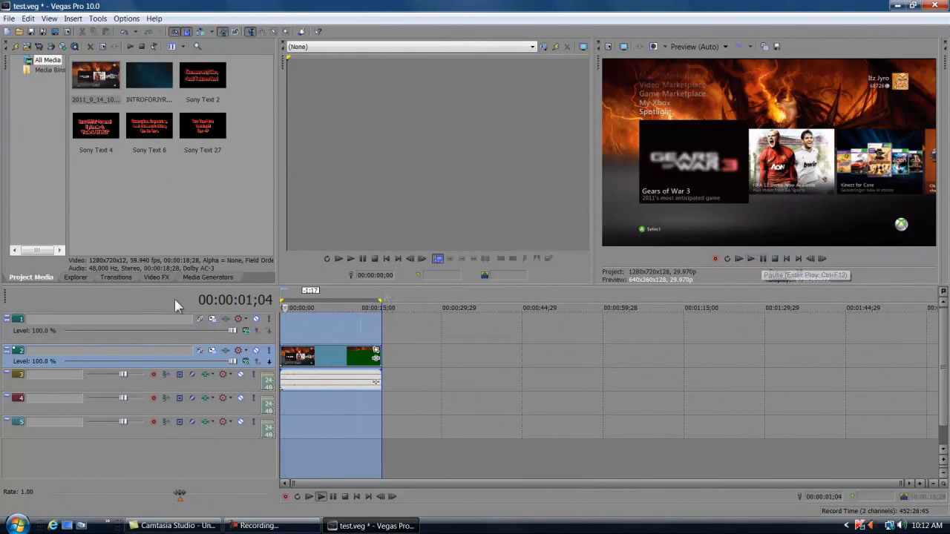
Step: Open Render As with Windows Media Video V11 output and the custom wmv for youtube template
click(9, 18)
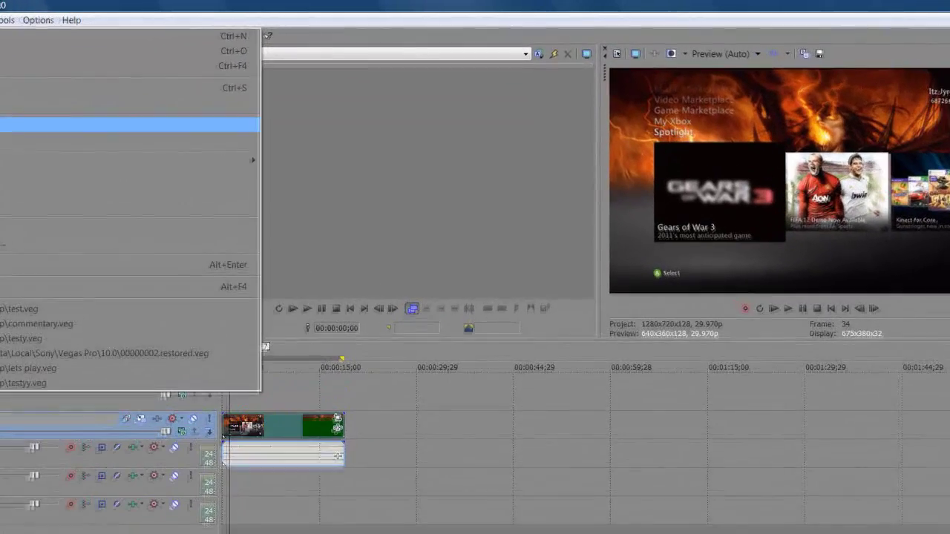
click(40, 106)
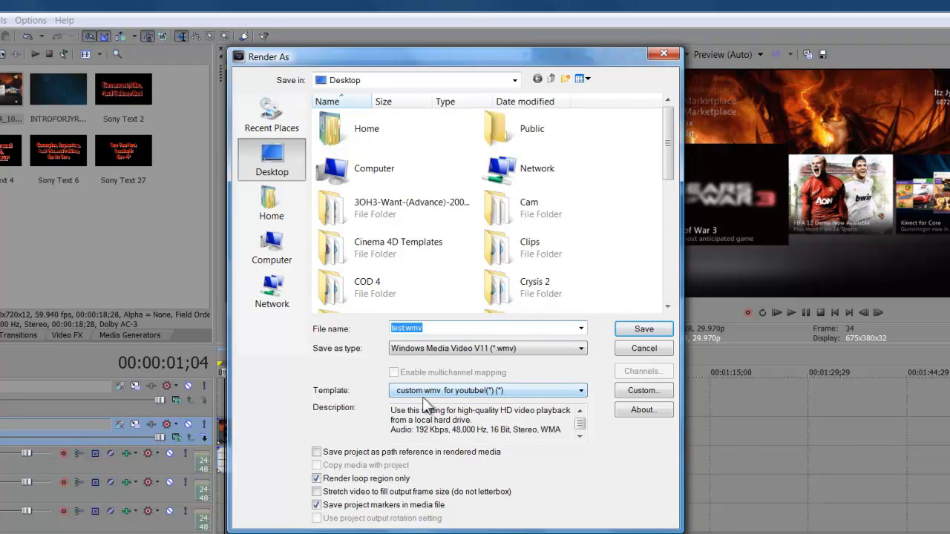
click(457, 354)
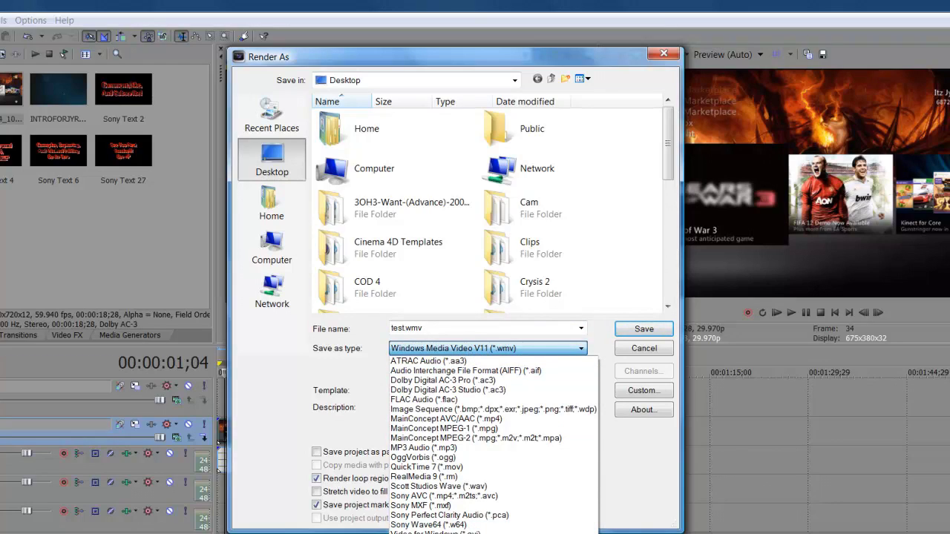
click(445, 533)
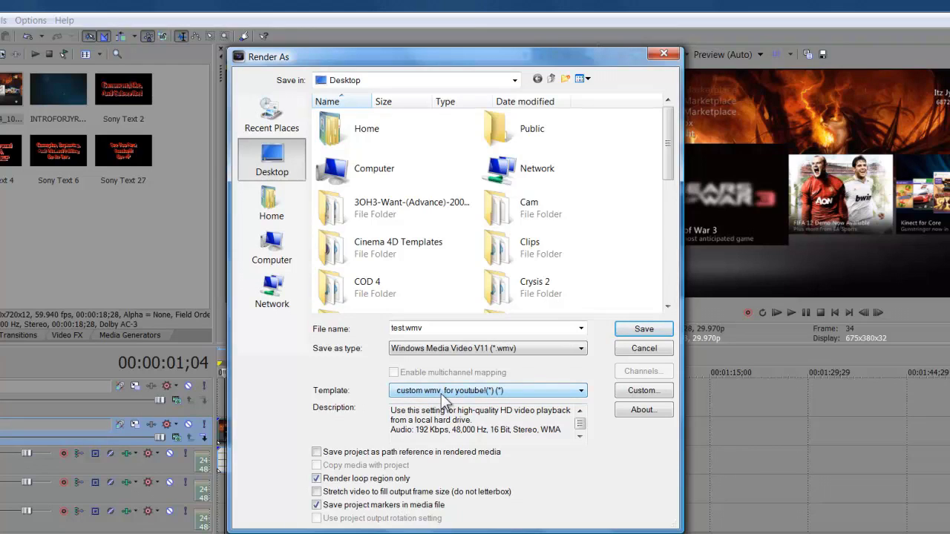
click(440, 392)
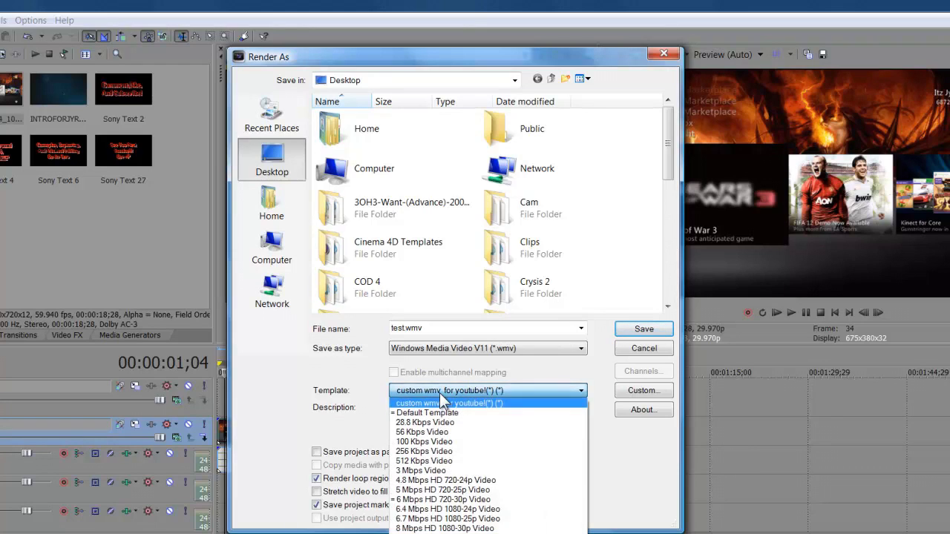
click(439, 393)
Step: In the template's custom video settings, keep High definition (1280x720) and view the 15 M bit rate
click(638, 392)
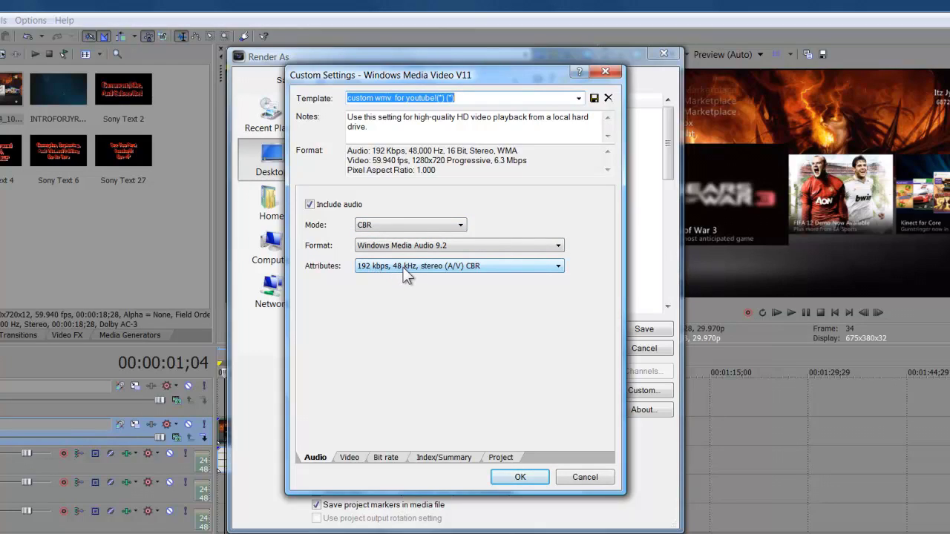
click(350, 457)
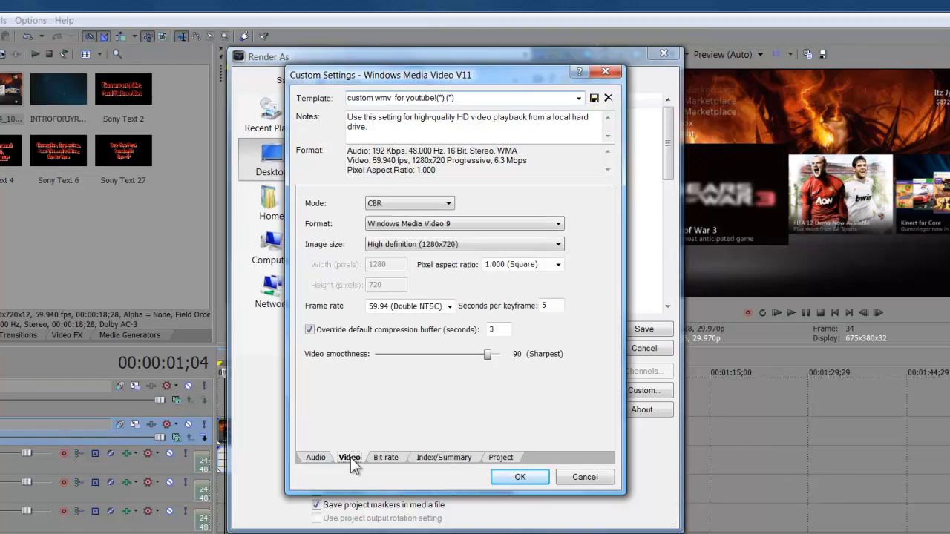
click(394, 243)
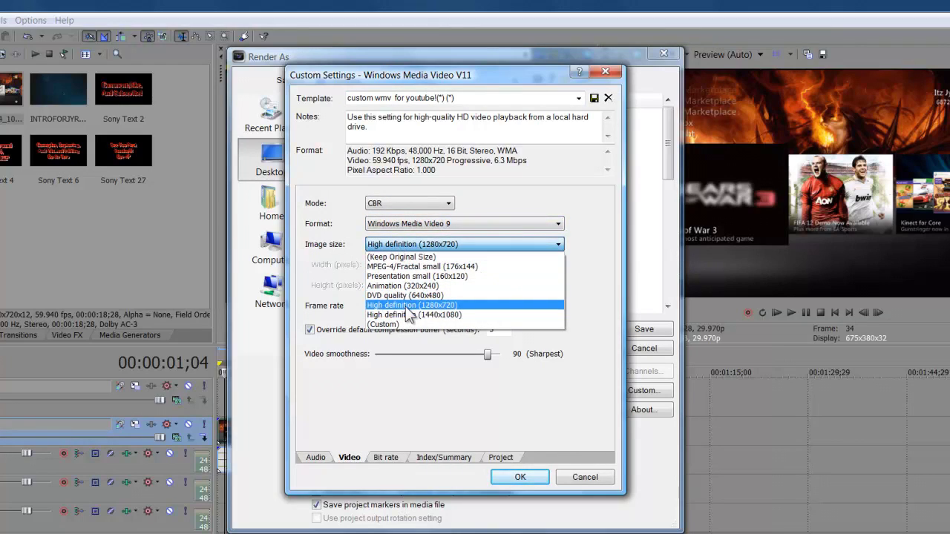
click(406, 306)
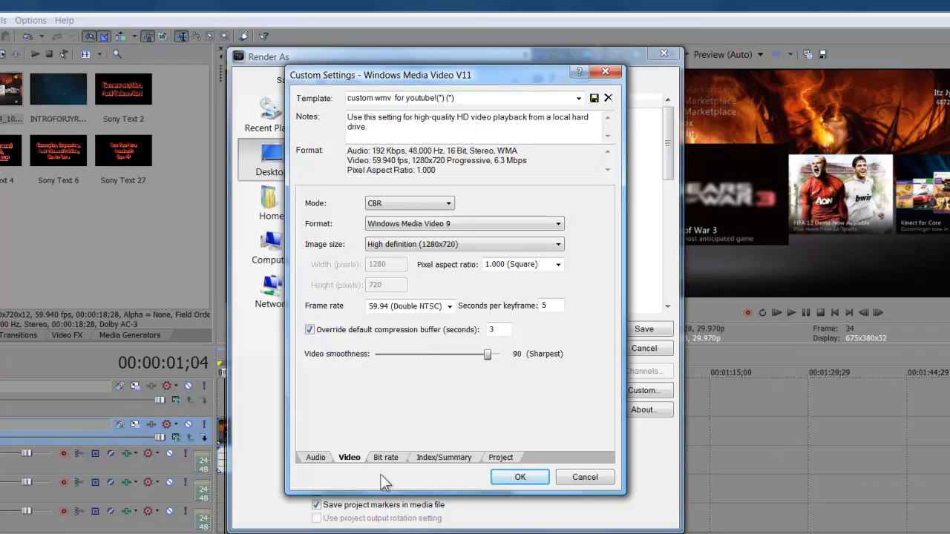
click(388, 456)
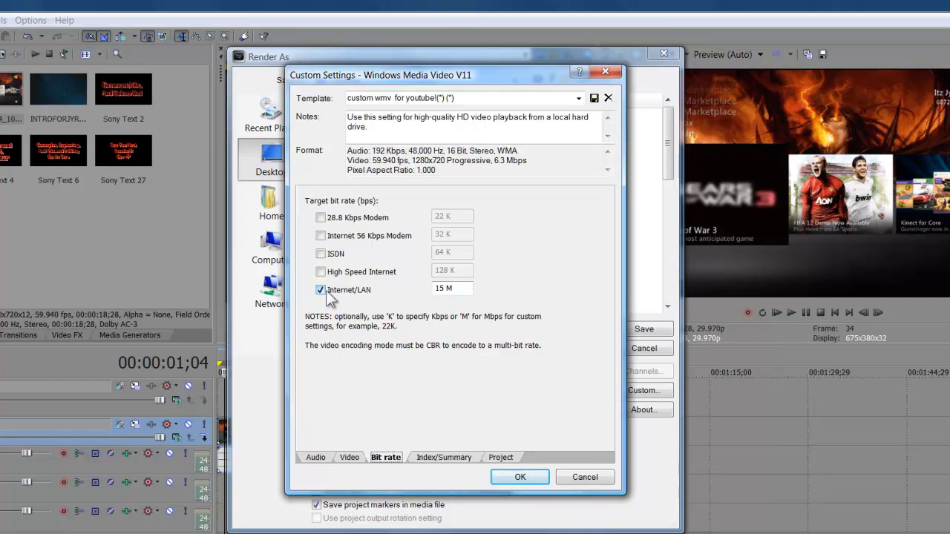
Step: Review the Index/Summary and Project settings, keep Best rendering quality, and accept the custom settings
click(436, 456)
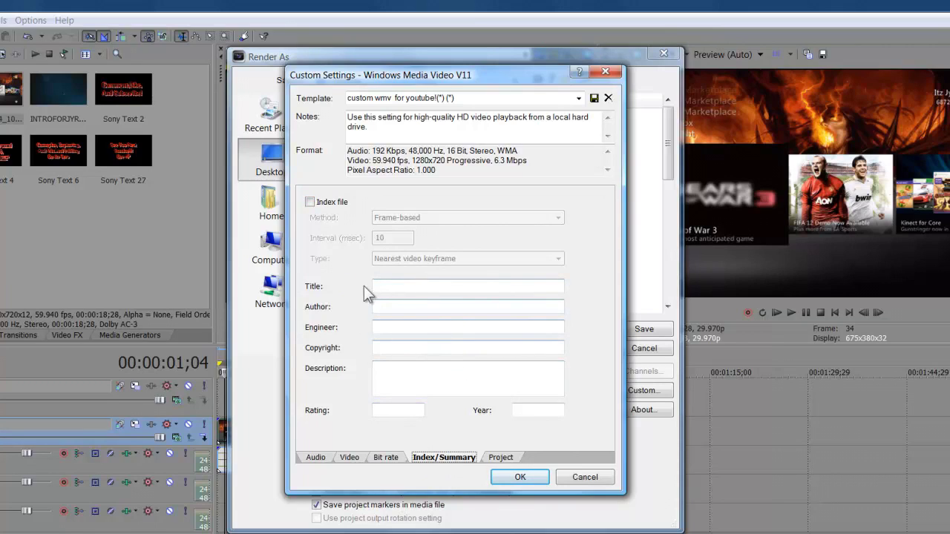
click(502, 457)
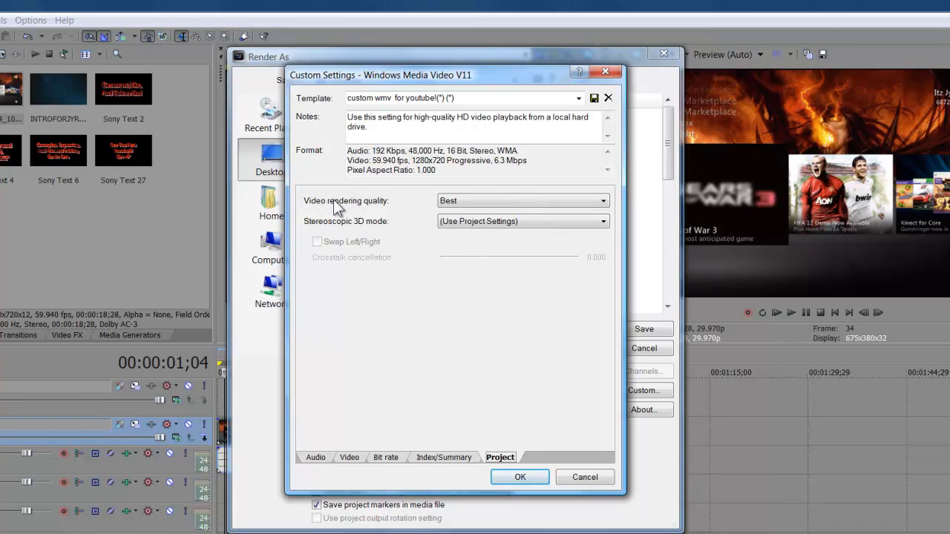
click(462, 203)
click(456, 250)
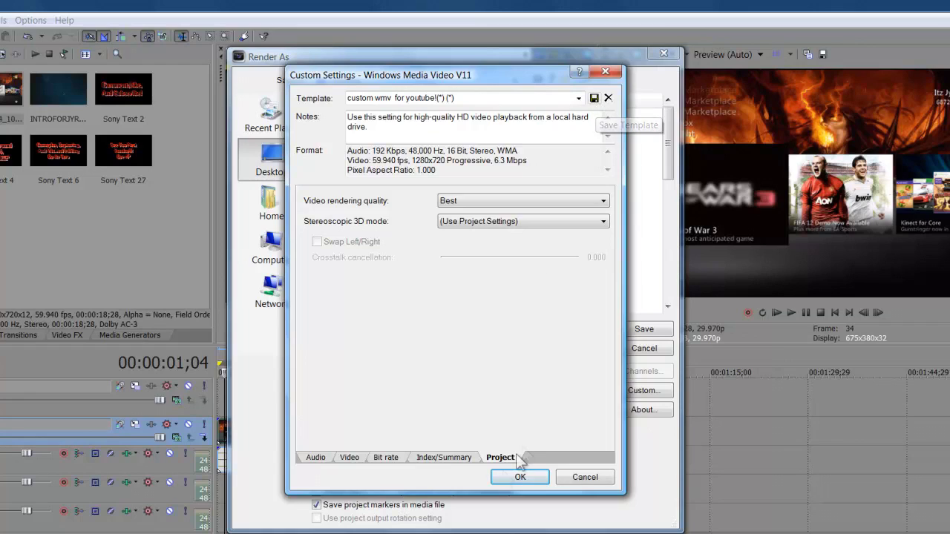
click(504, 481)
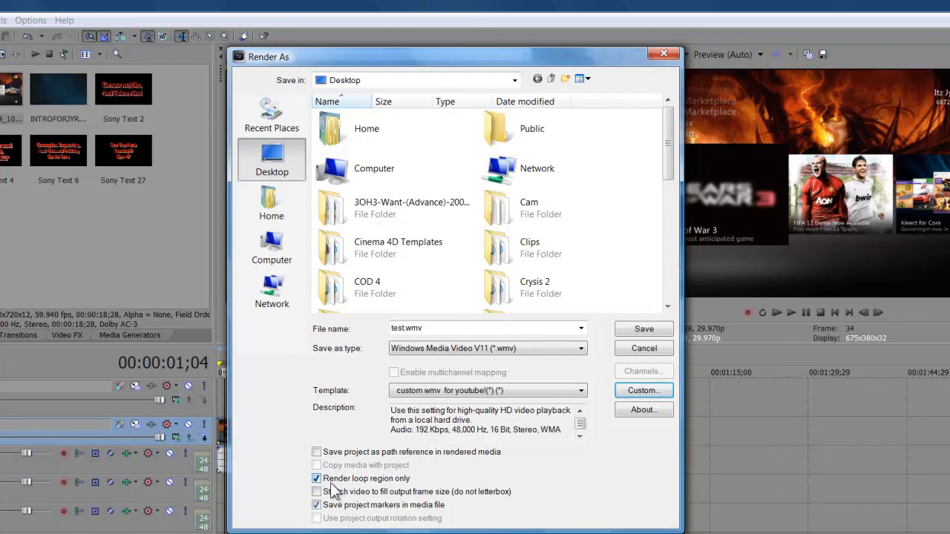
Step: Rename the output file to Tutorial and save to start rendering Tutorial.wmv
drag(333, 65, 642, 75)
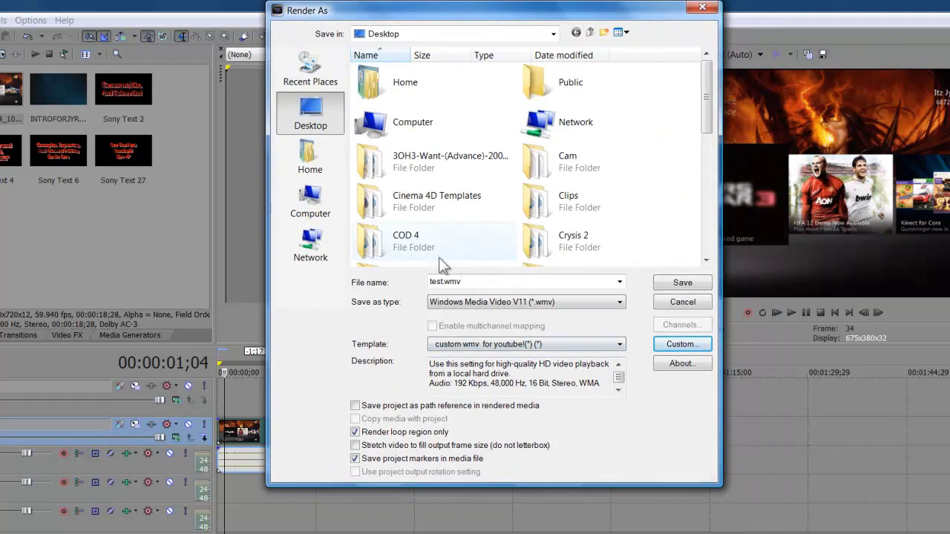
double_click(453, 281)
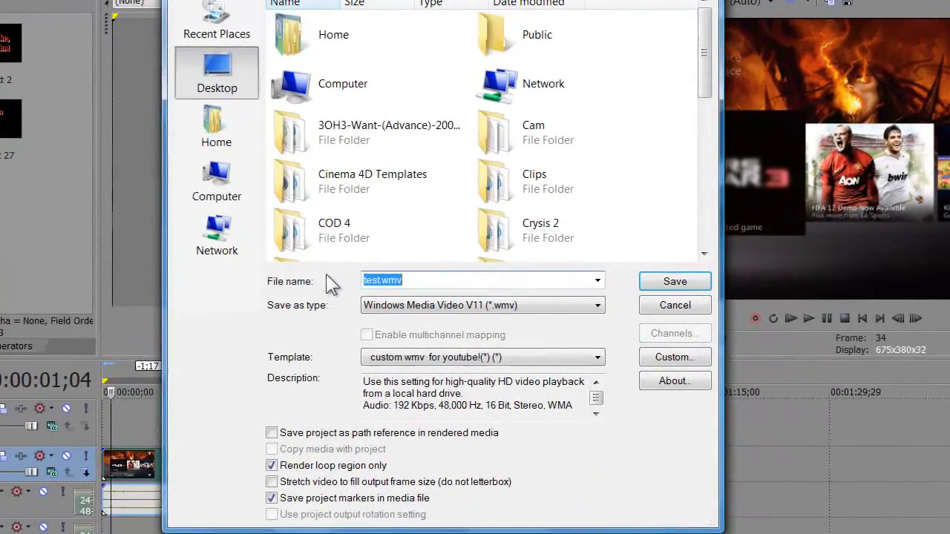
text(Tutorial)
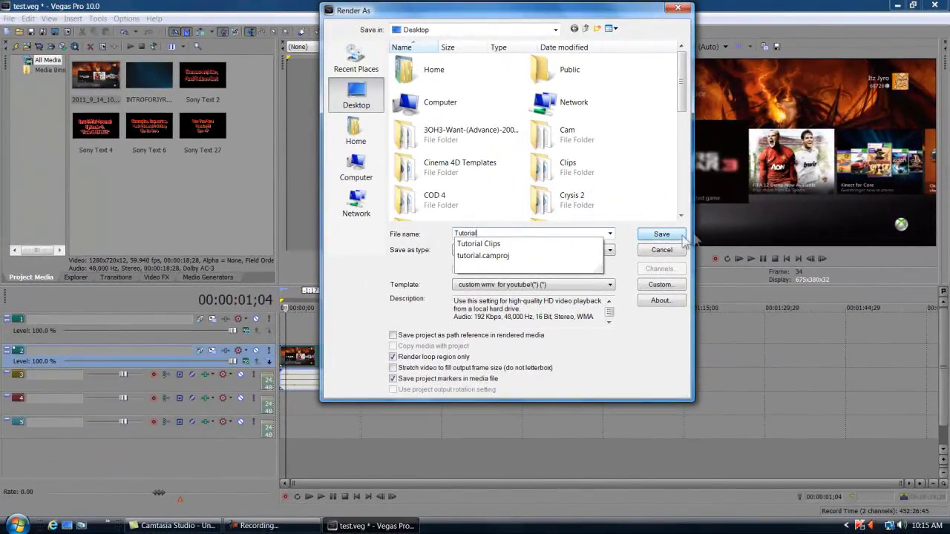
click(681, 237)
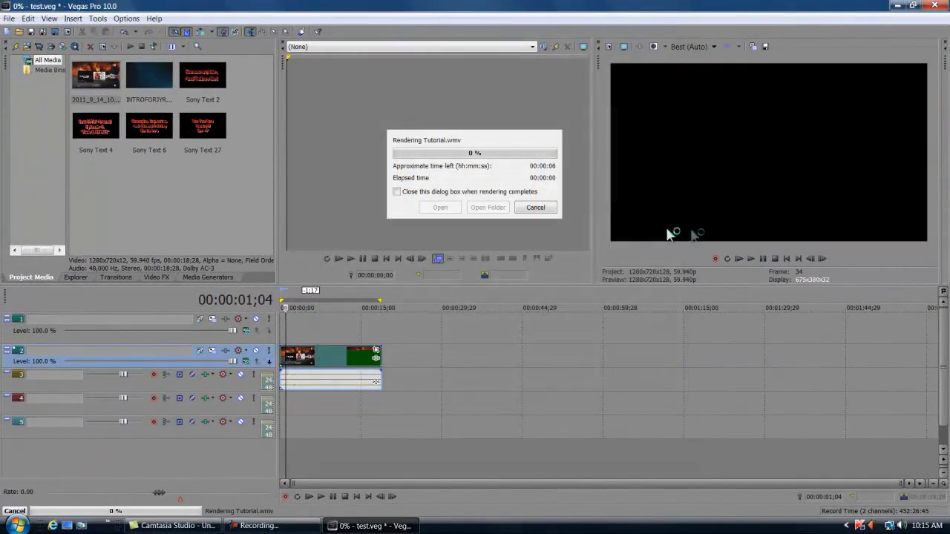